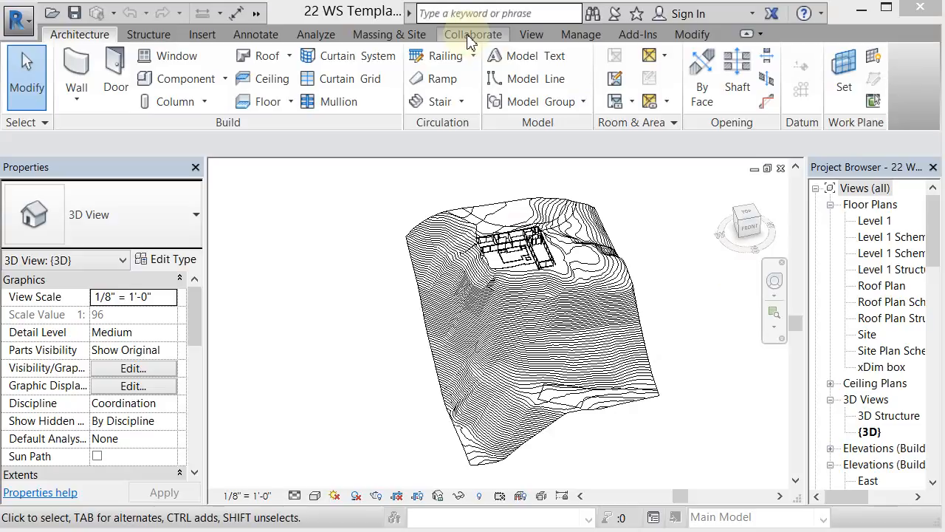
Enable collaboration within the network for the project and review the default worksets.
click(473, 35)
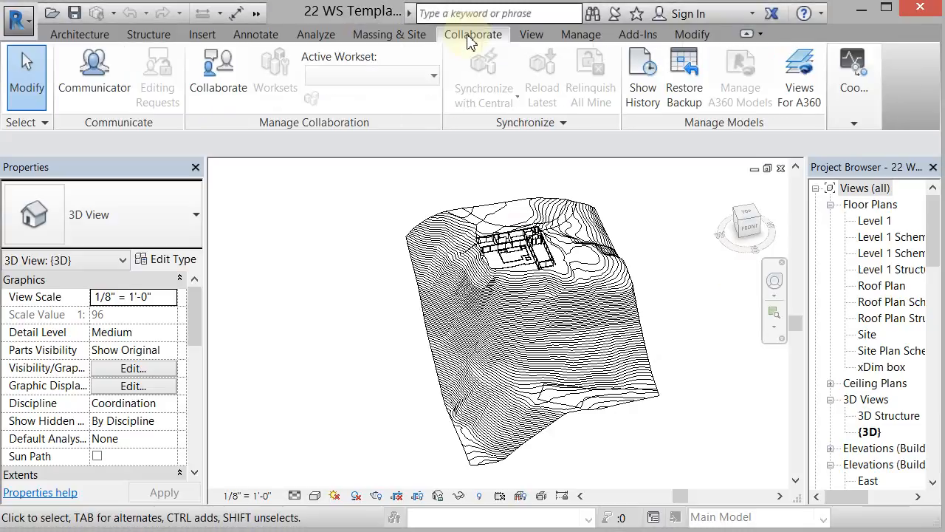
click(216, 81)
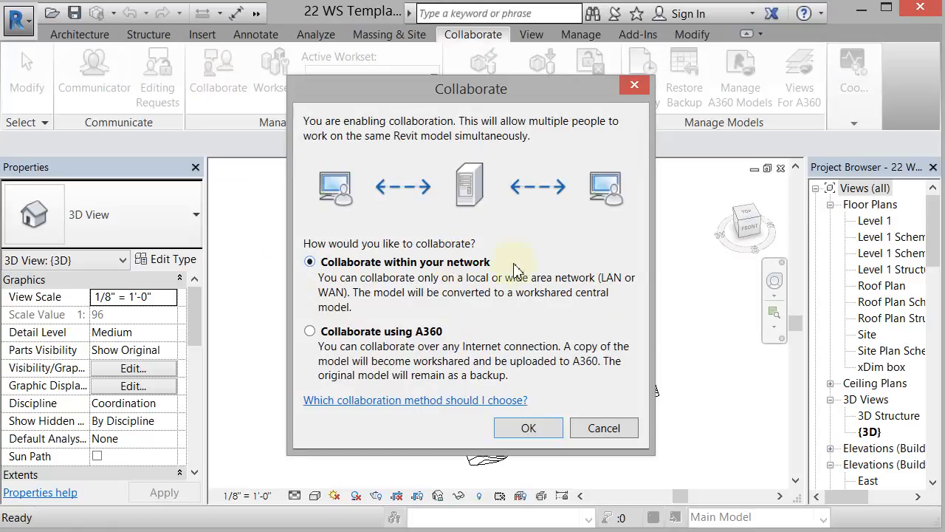
click(508, 430)
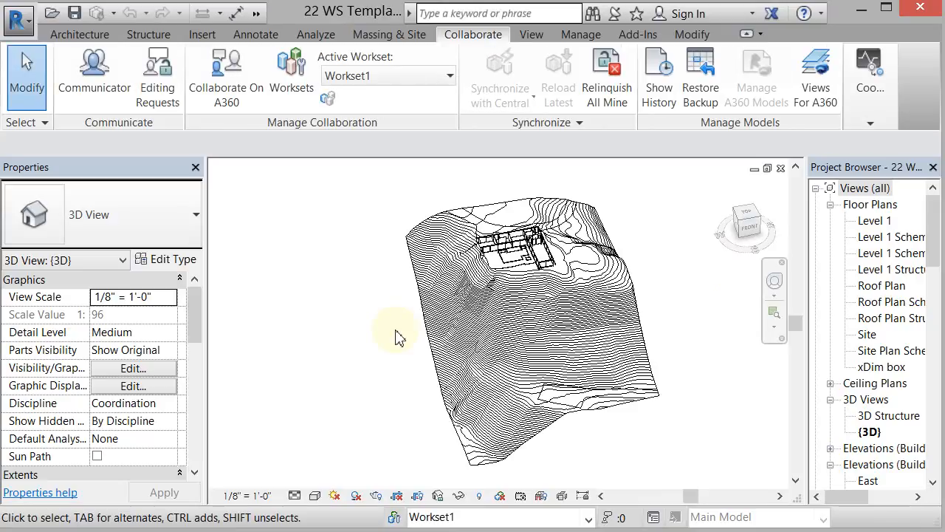
click(292, 86)
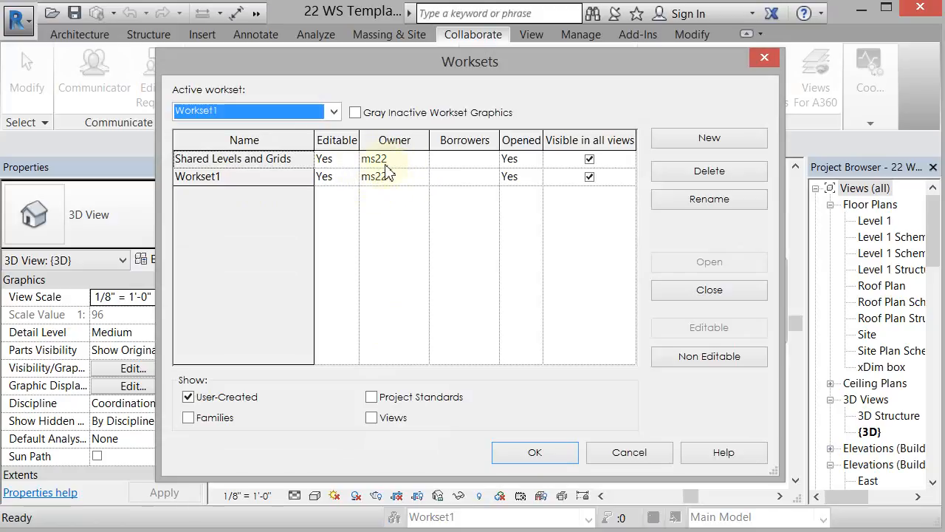
click(550, 454)
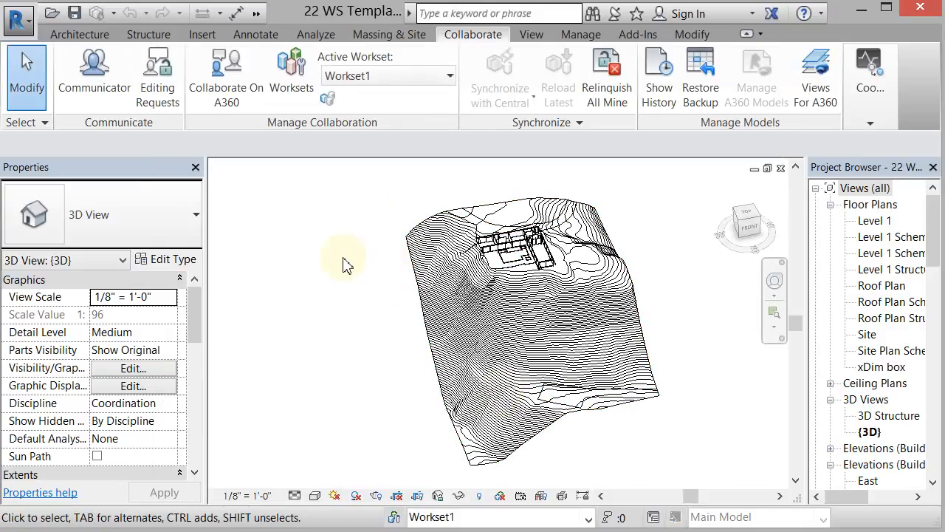
Start saving the project under a new name in Revit Folder Organization's Central File folder on the tech-comm network drive.
click(18, 21)
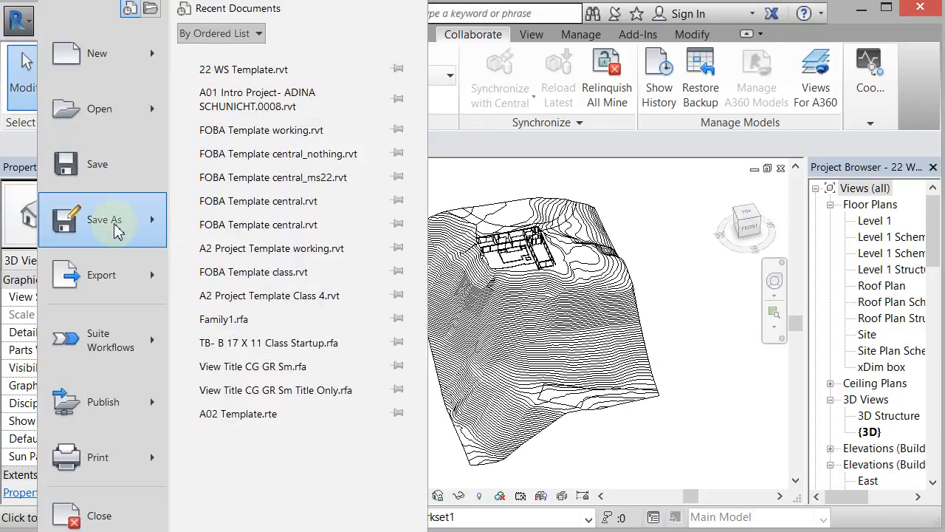
mouse_move(114, 222)
click(243, 111)
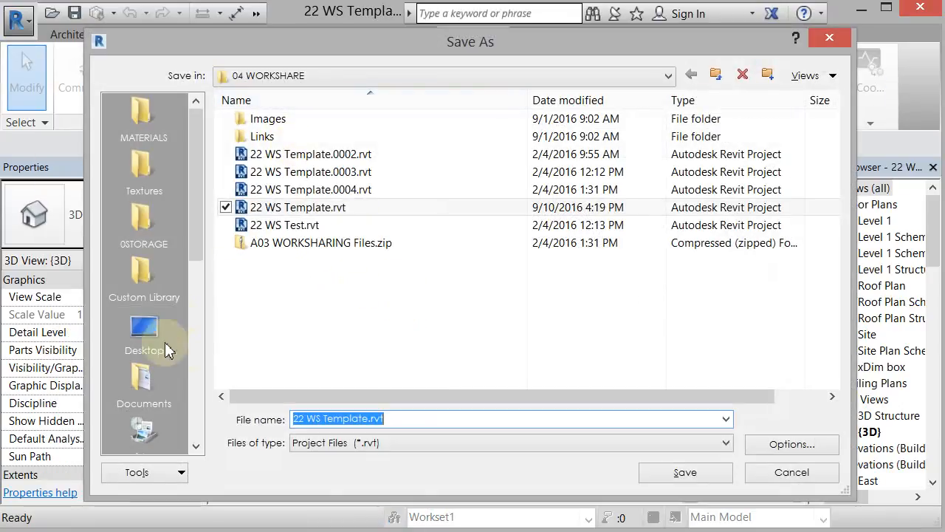
drag(199, 246, 205, 294)
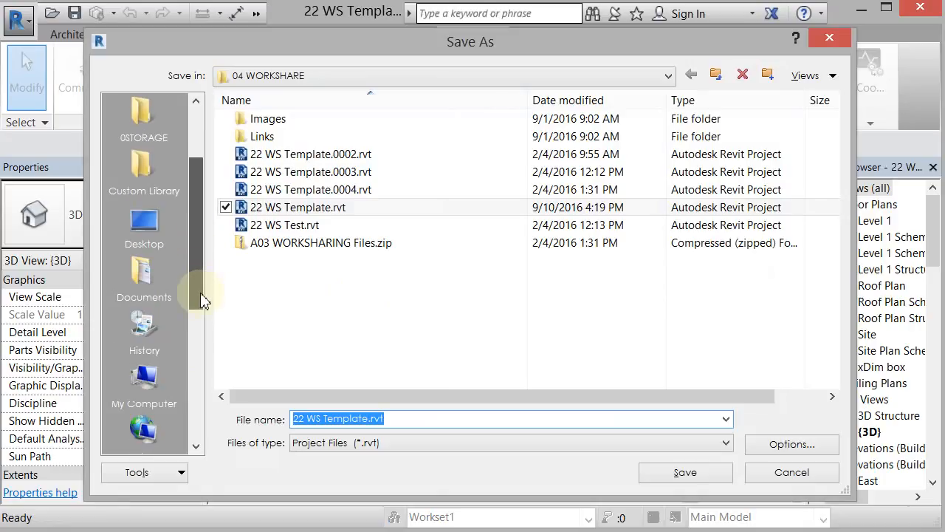
click(143, 377)
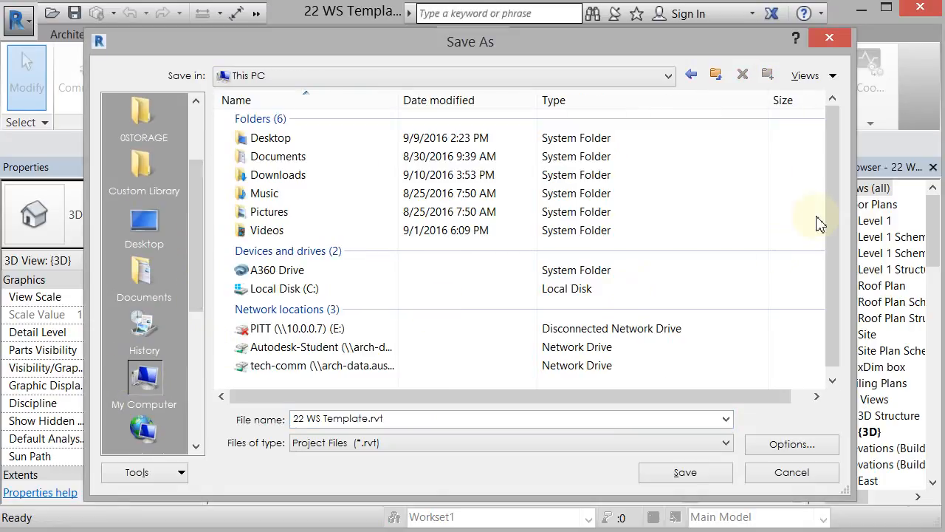
drag(830, 222, 823, 246)
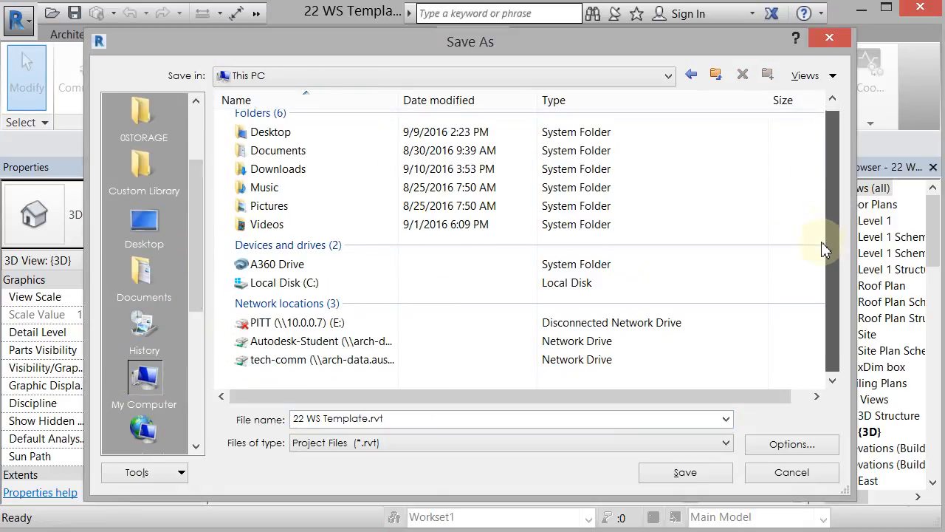
double_click(309, 367)
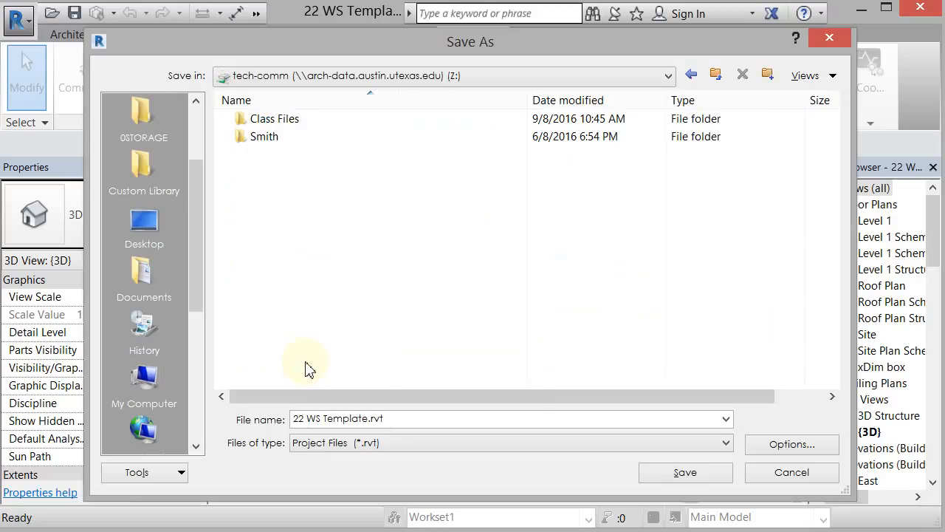
double_click(268, 141)
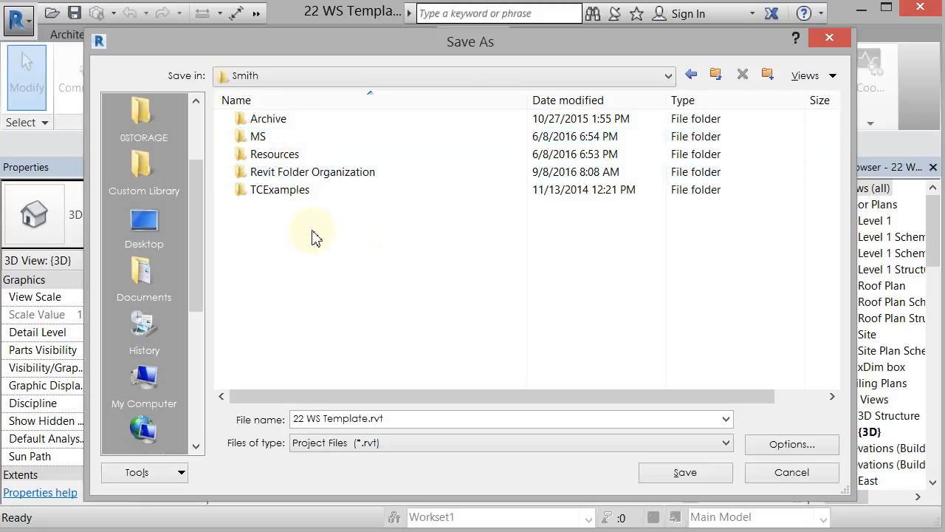
double_click(307, 174)
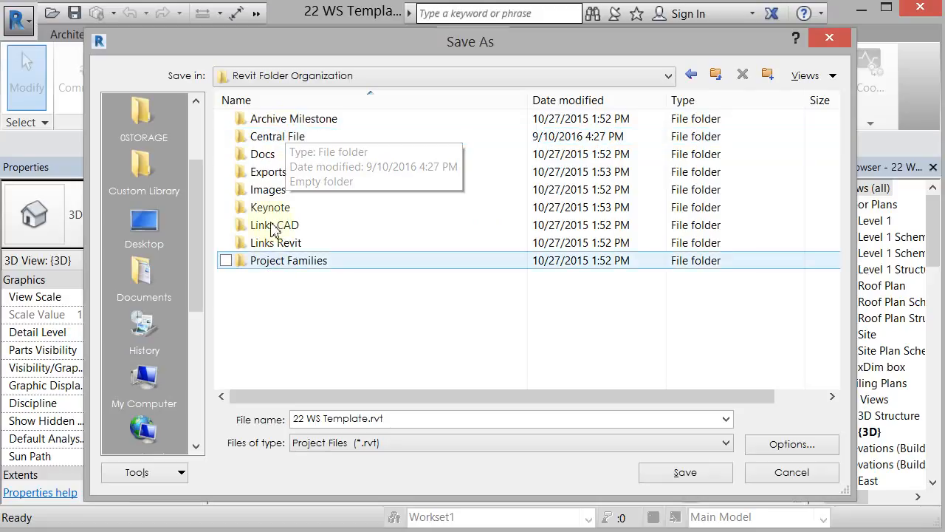
double_click(277, 137)
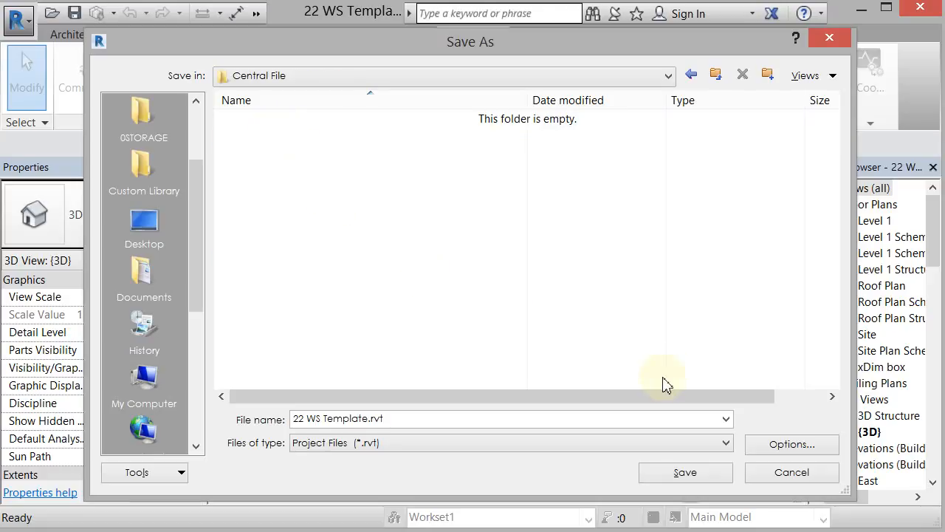
Set the thumbnail preview source to Floor Plan: Site in the file save options.
click(810, 451)
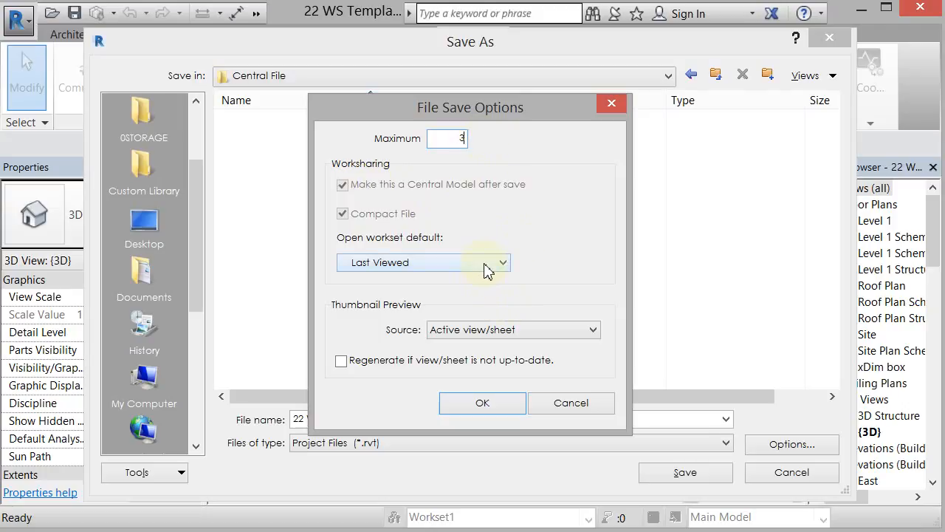
click(520, 337)
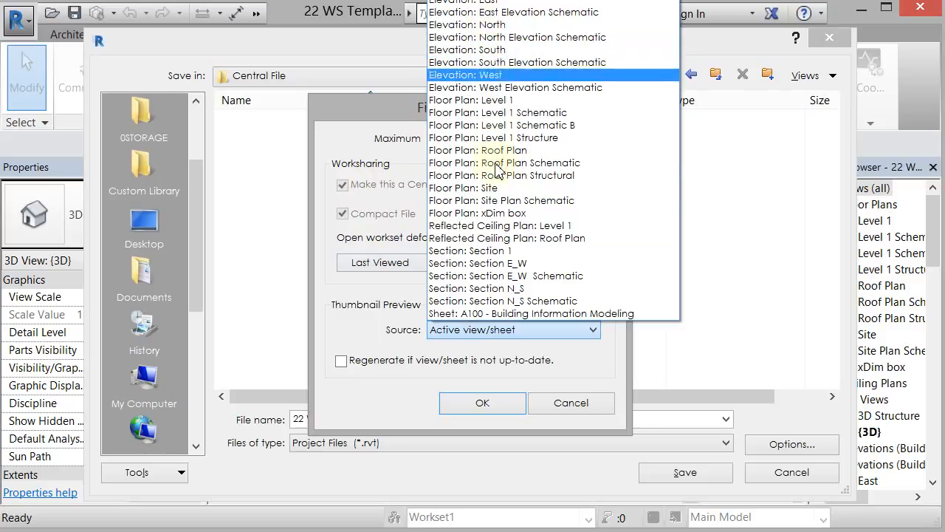
click(494, 190)
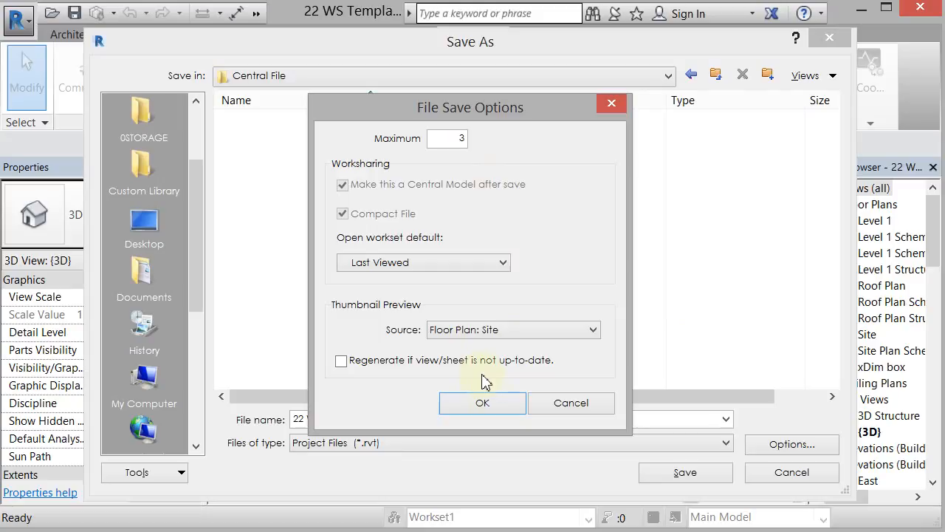
click(483, 403)
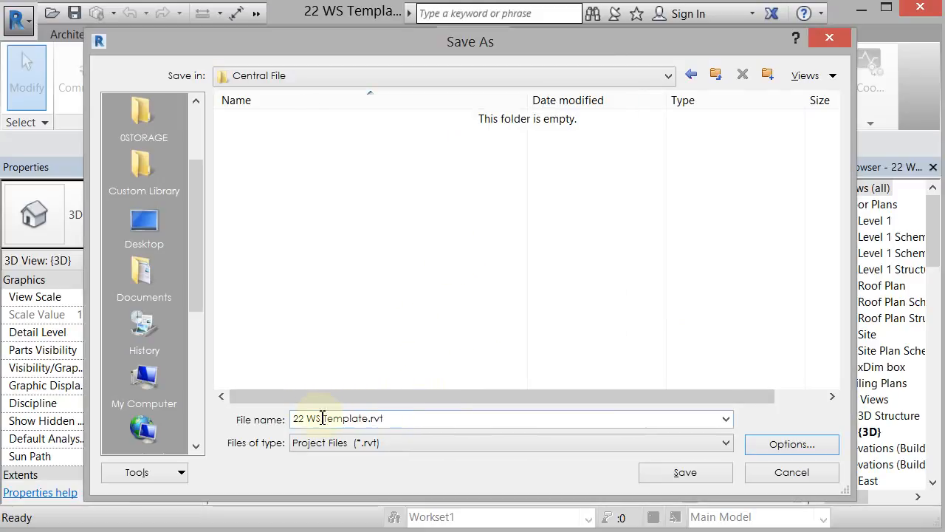
Name the file 22 WS Template Central File.rvt and save it as the central model.
click(372, 419)
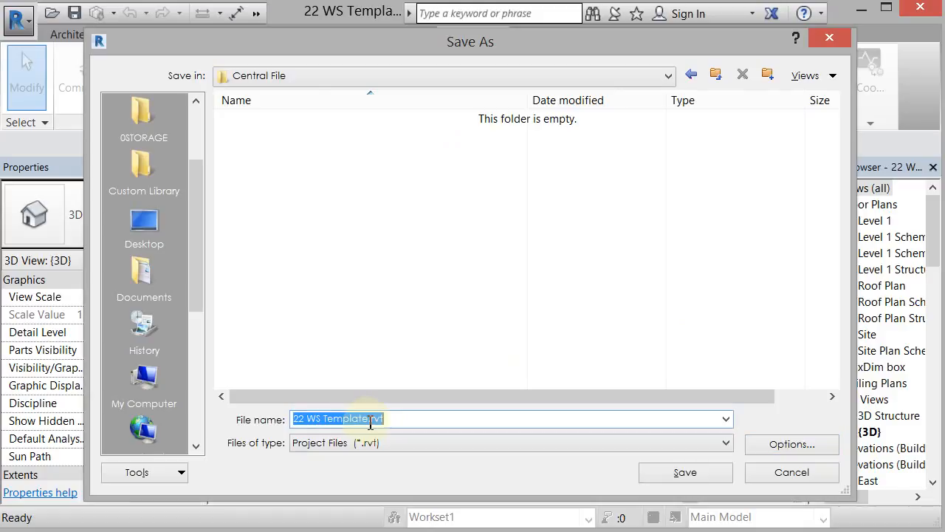
click(370, 420)
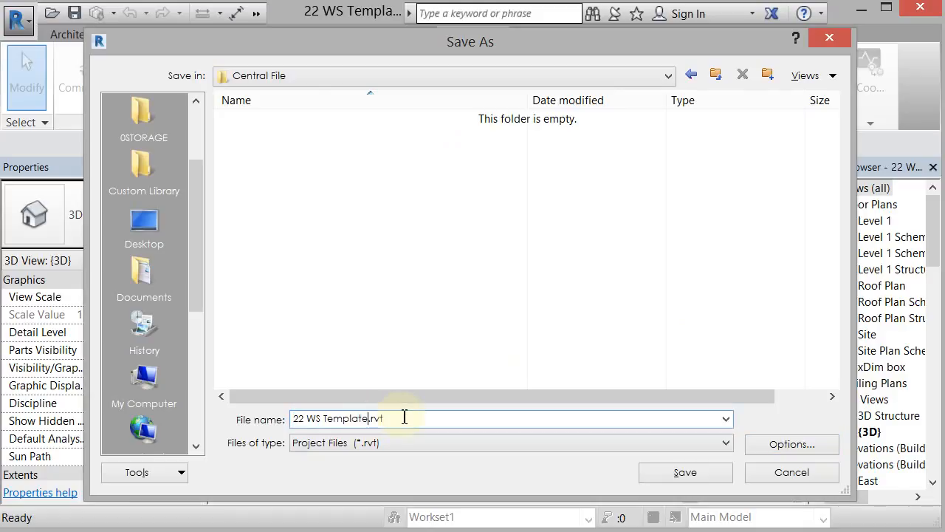
text(Central File)
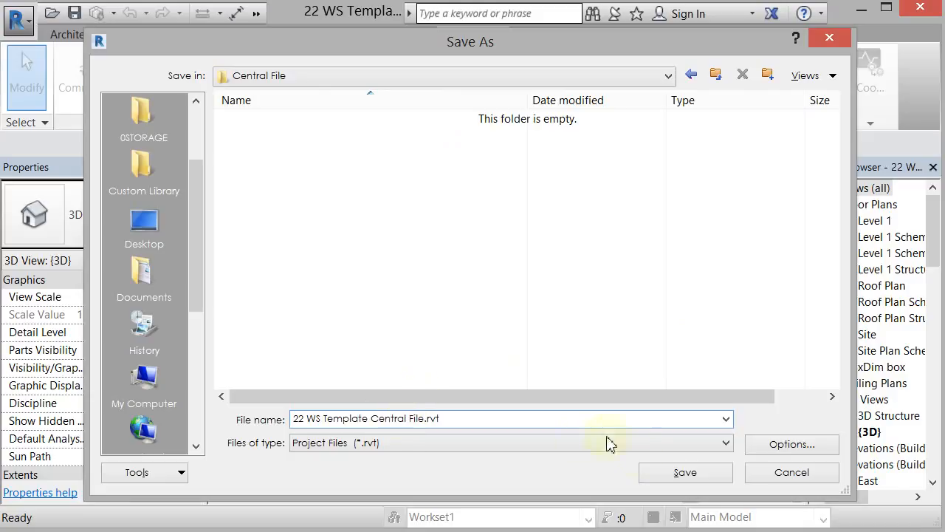
click(697, 478)
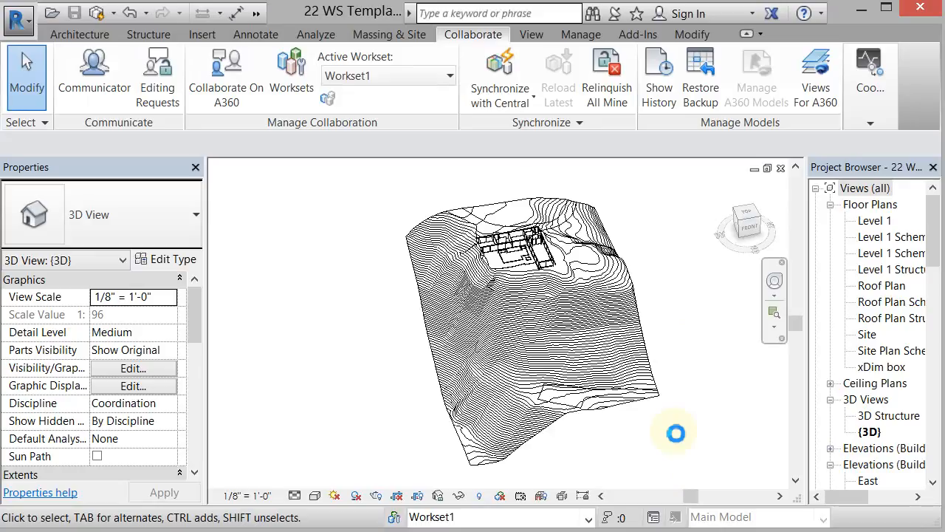
Make the Shared Levels and Grids workset and Workset1 non-editable by setting Editable to No for both.
click(292, 84)
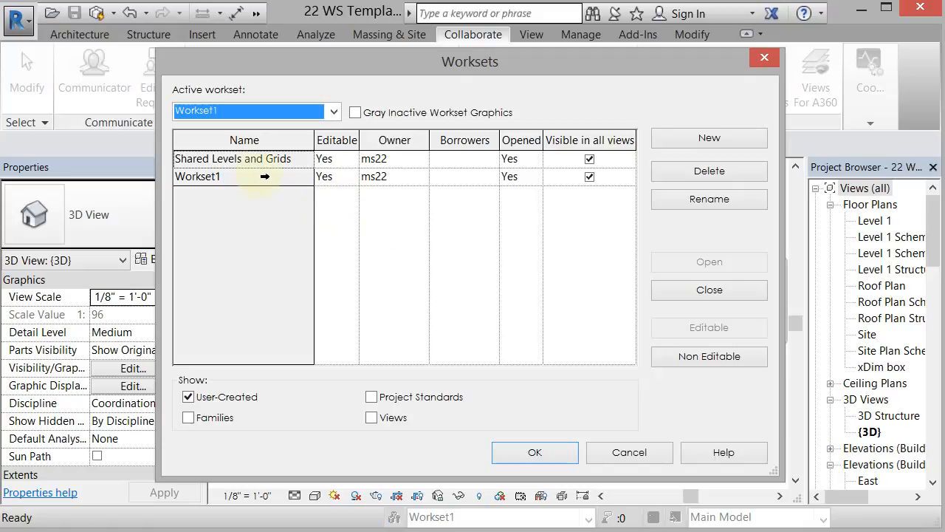
click(263, 161)
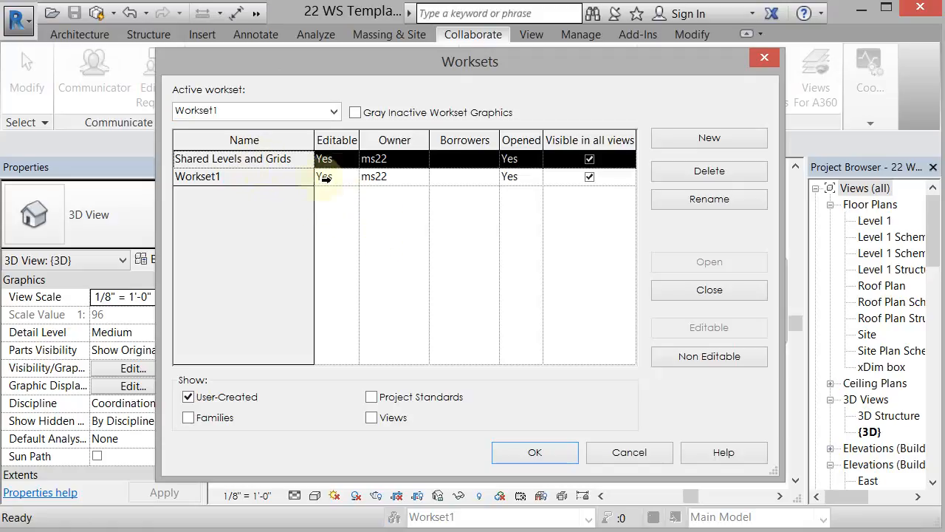
click(353, 164)
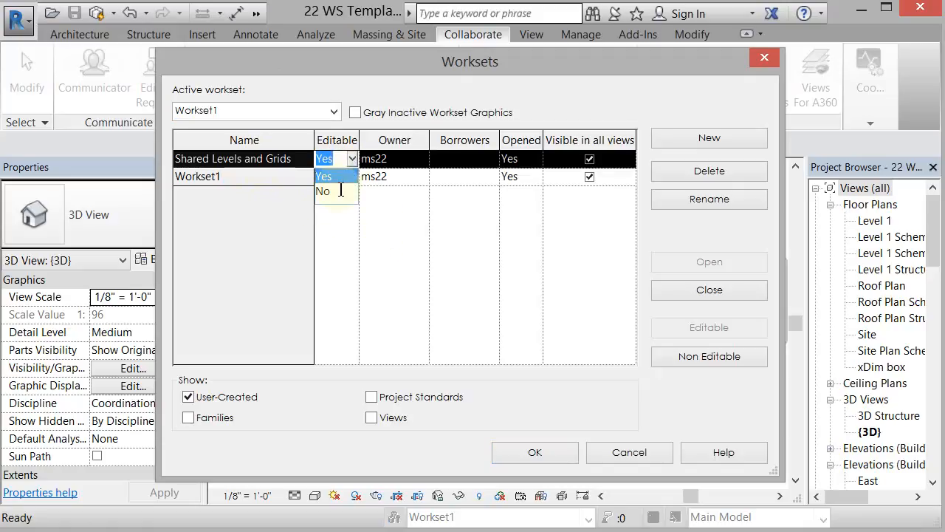
click(334, 190)
click(268, 177)
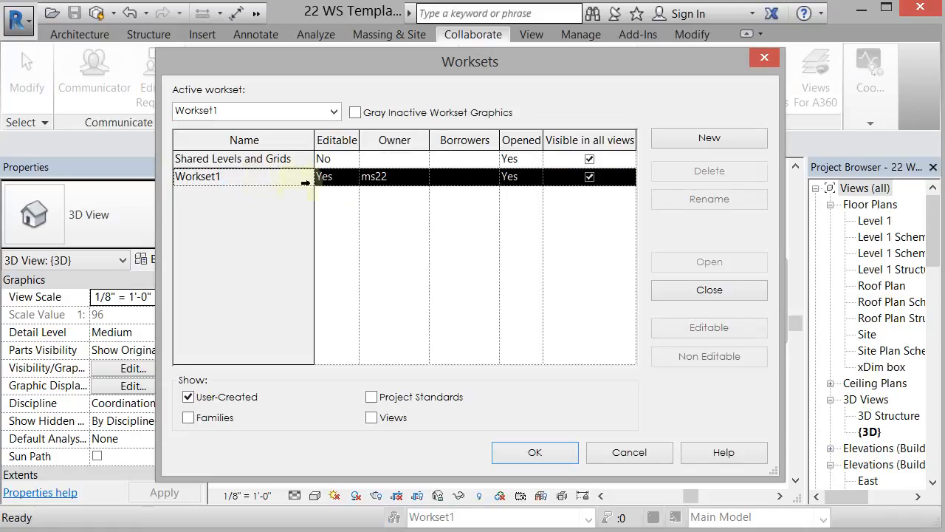
click(353, 177)
click(338, 209)
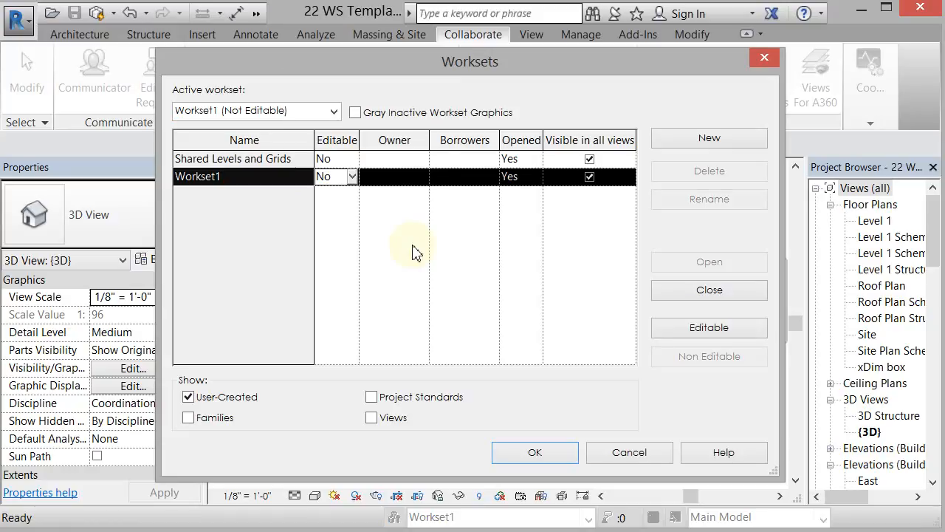
click(536, 453)
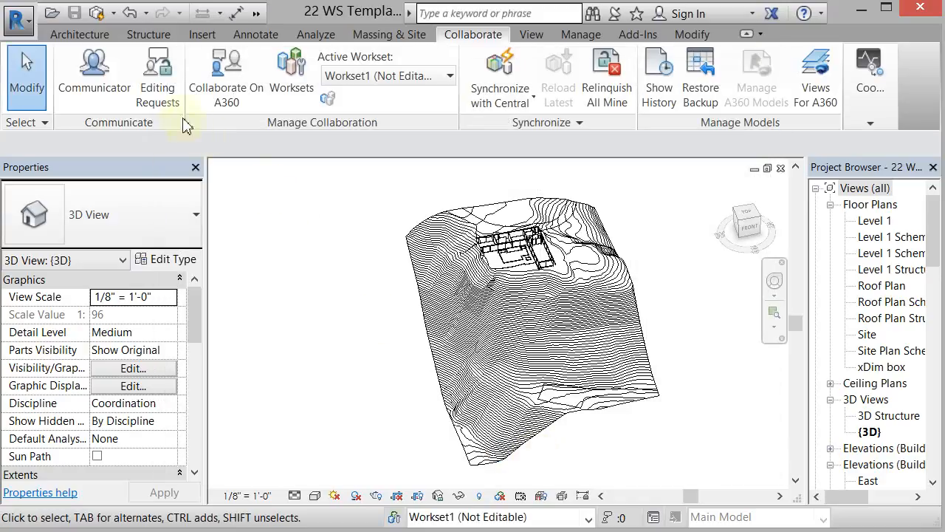
Synchronize the model with the central file and close the project.
click(96, 12)
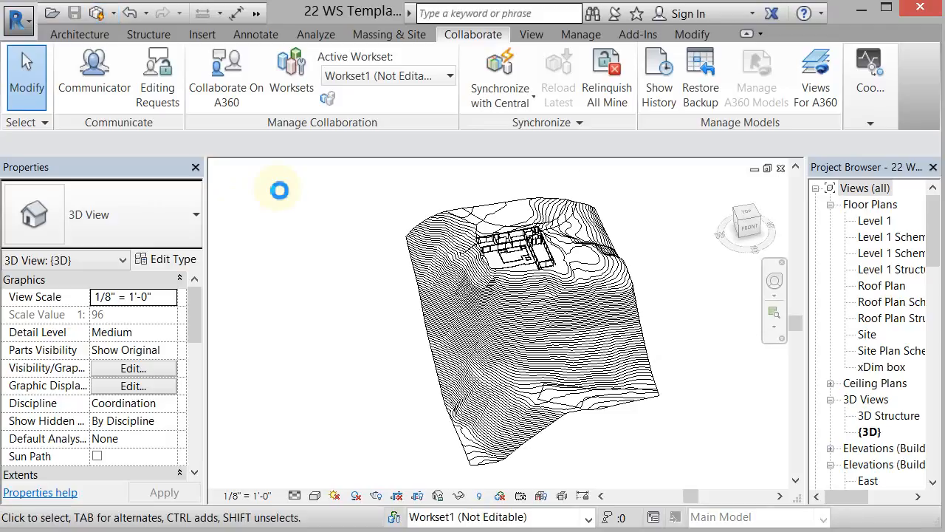
click(781, 168)
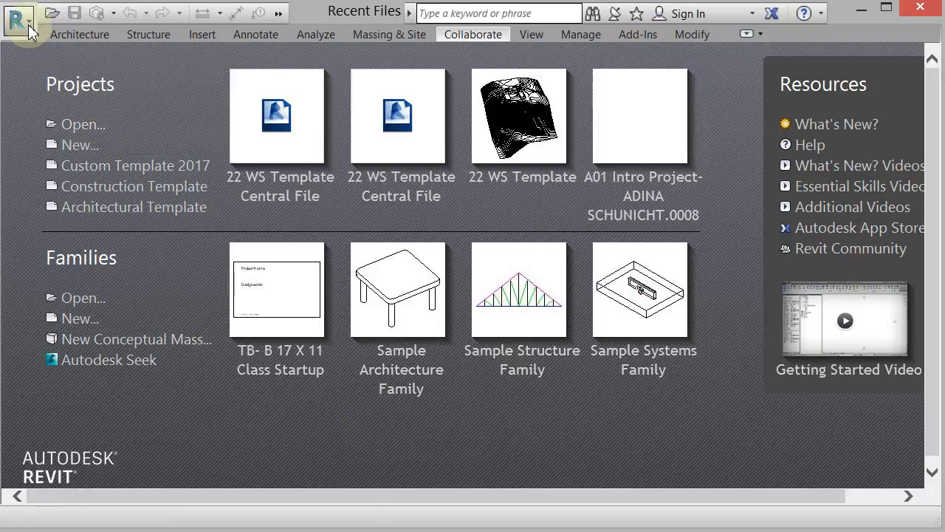
Open 22 WS Template Central File.rvt from the Central File folder with Create New Local enabled.
click(84, 124)
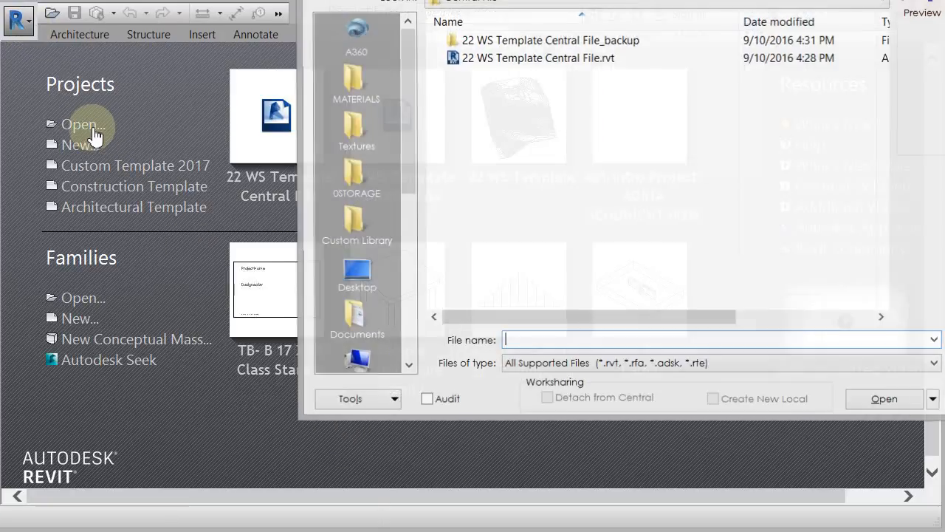
drag(561, 1, 407, 17)
click(436, 51)
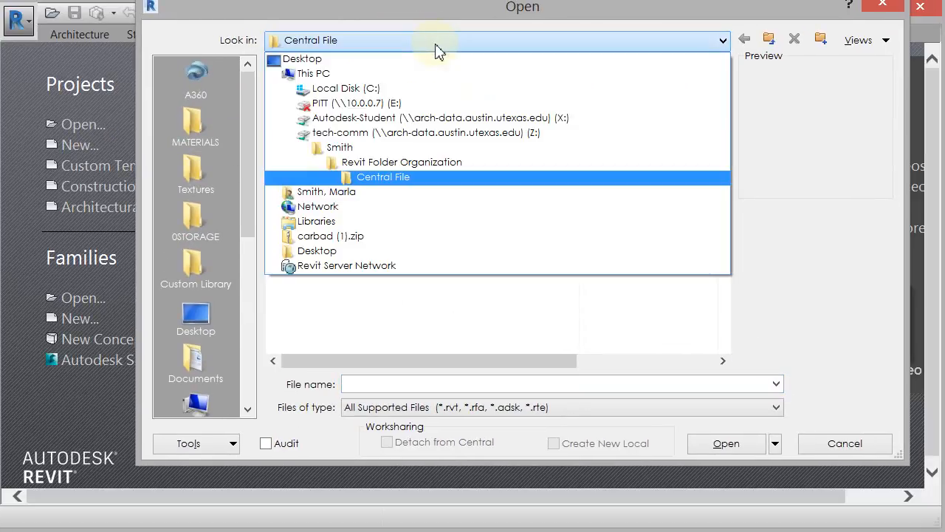
click(436, 178)
click(390, 109)
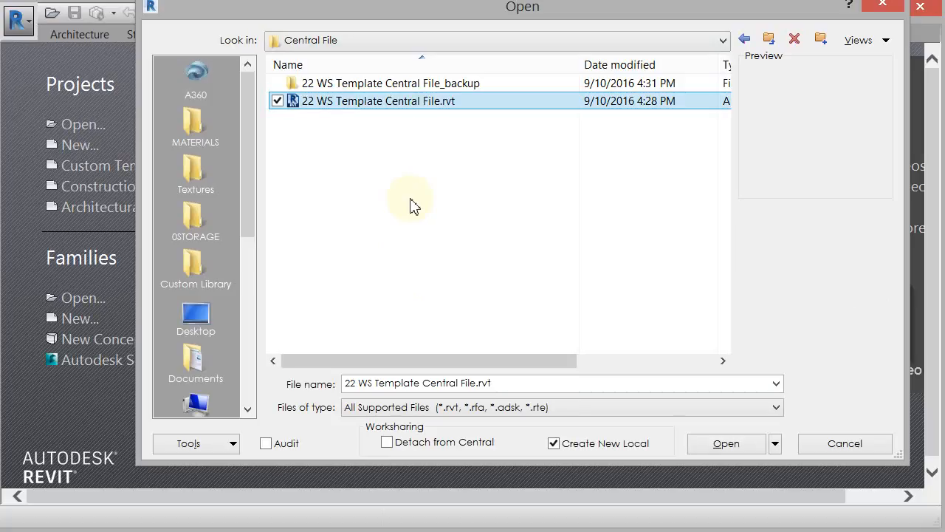
click(727, 444)
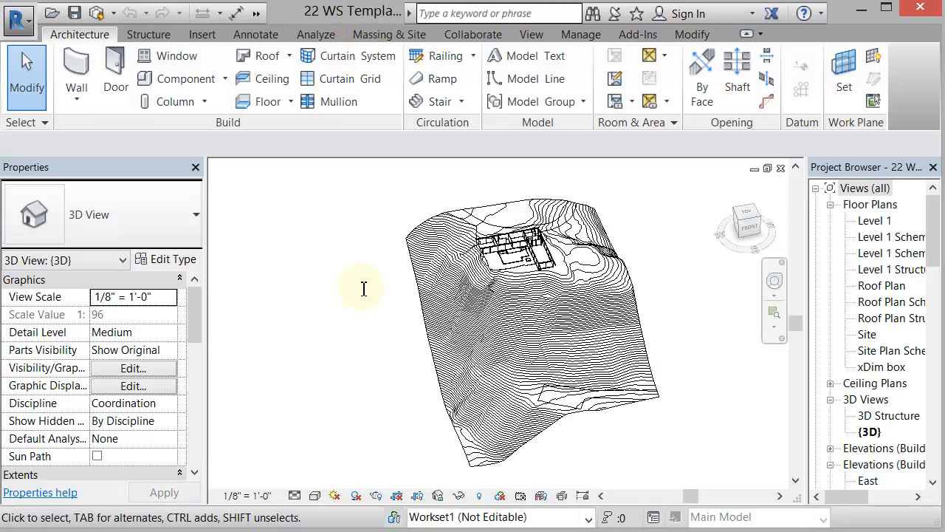
click(493, 290)
click(313, 251)
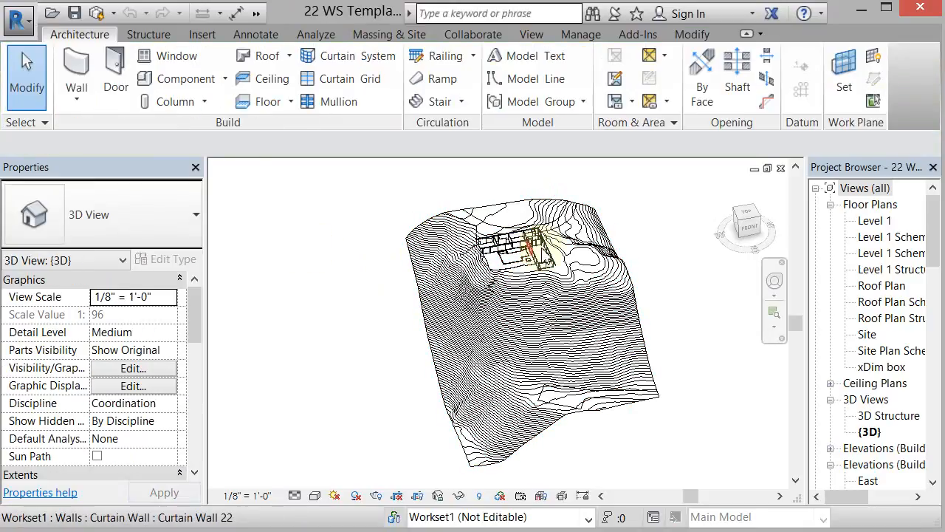
Inspect the W12X16 structural framing member along the building's long wing in the 3D view, leaving nothing selected.
scroll(543, 253, up, 4)
scroll(546, 251, up, 2)
click(560, 235)
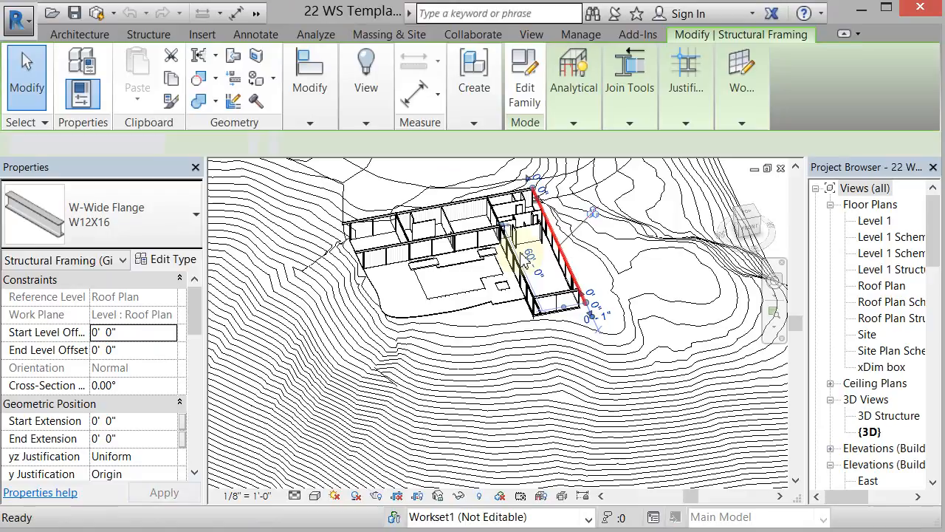
key(Escape)
click(523, 266)
key(Escape)
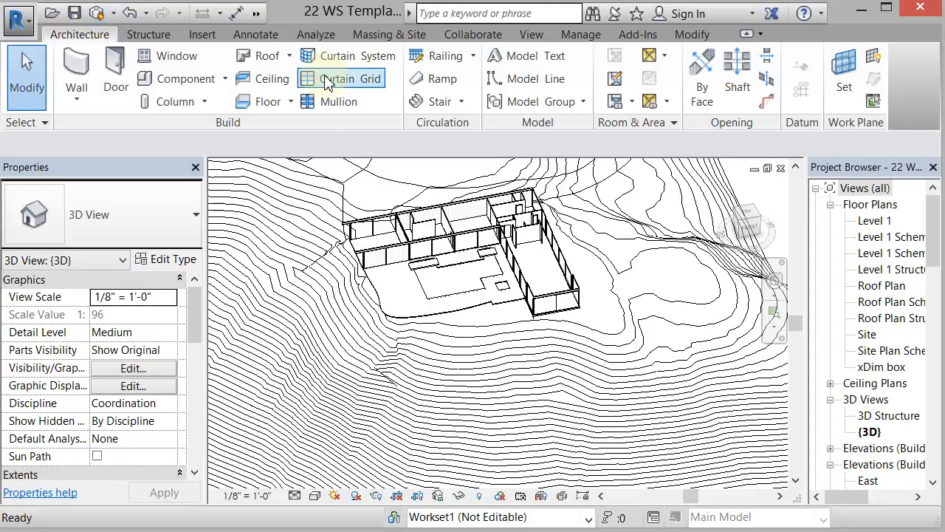
Reload the latest changes from the central model into the local copy.
click(469, 35)
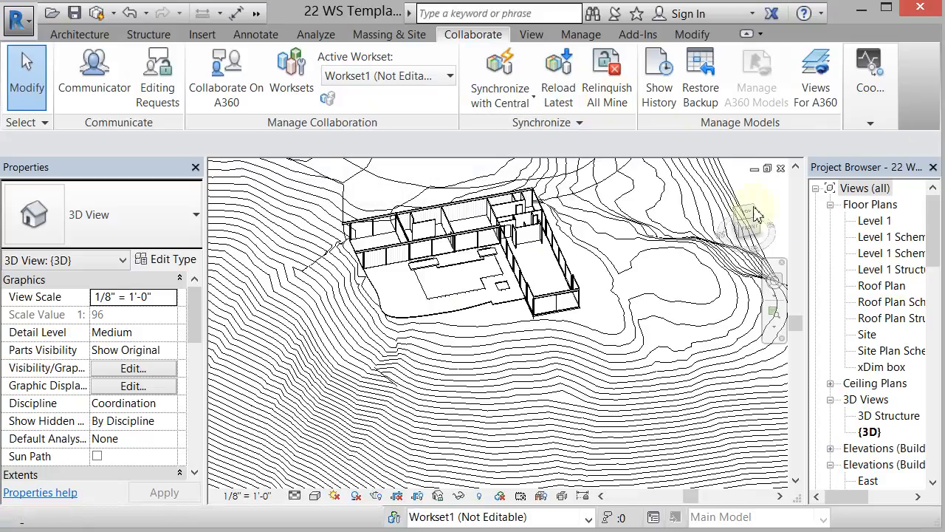
click(556, 66)
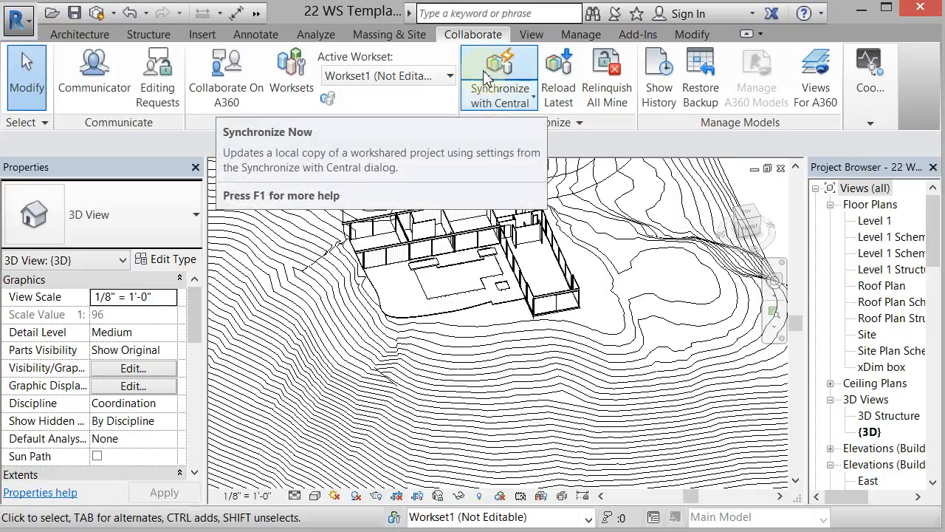
Review the username in the General options and the default user files path under File Locations, then return to the 3D view.
click(21, 23)
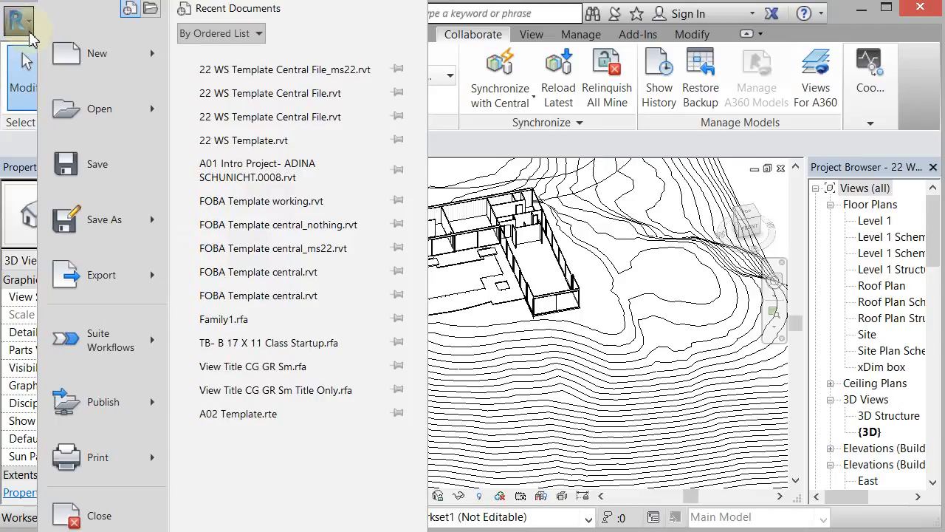
key(Down)
key(Down)
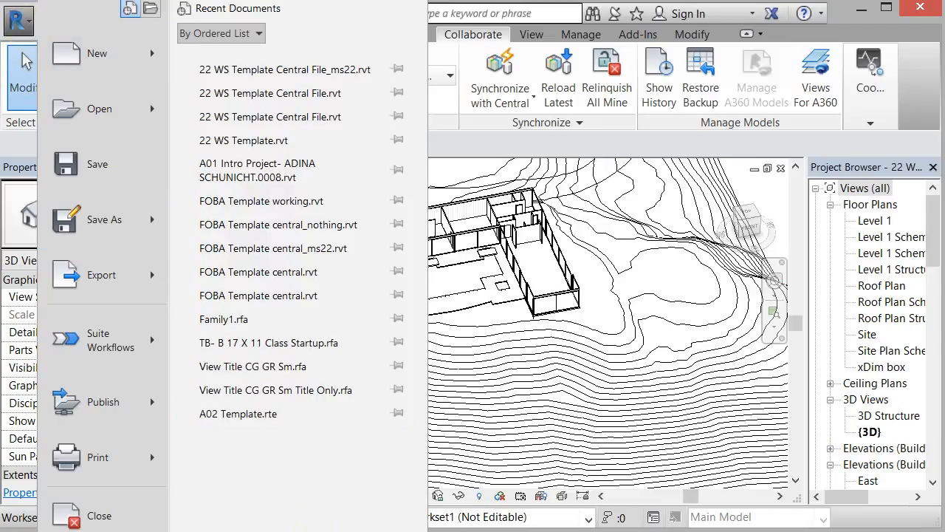
click(321, 529)
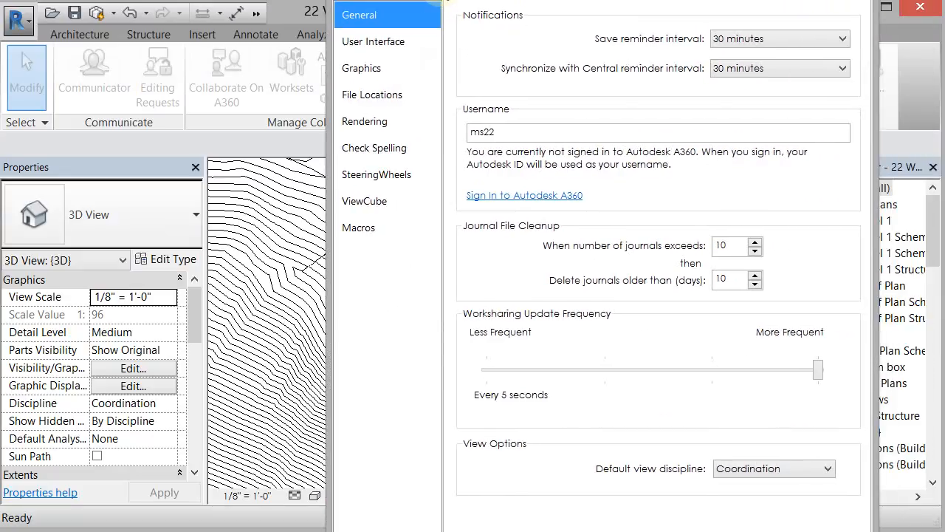
click(365, 105)
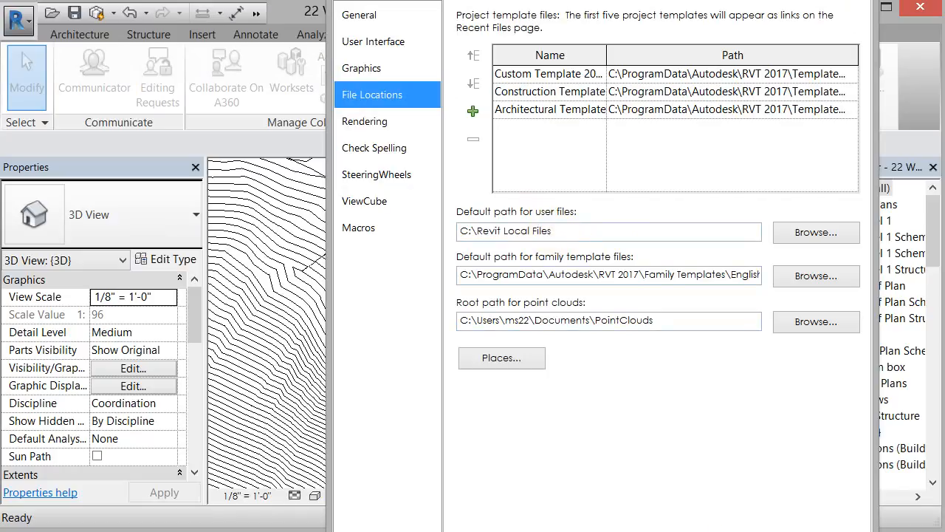
key(Escape)
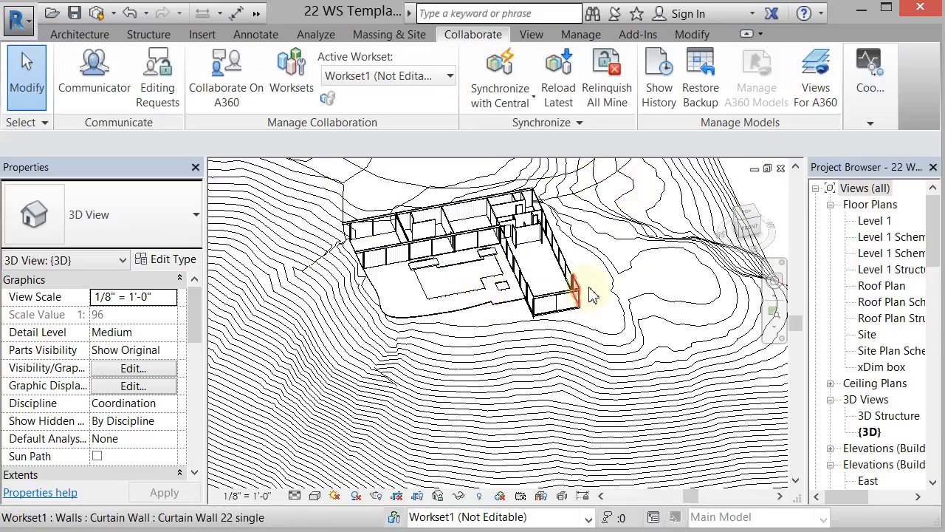
scroll(613, 322, down, 3)
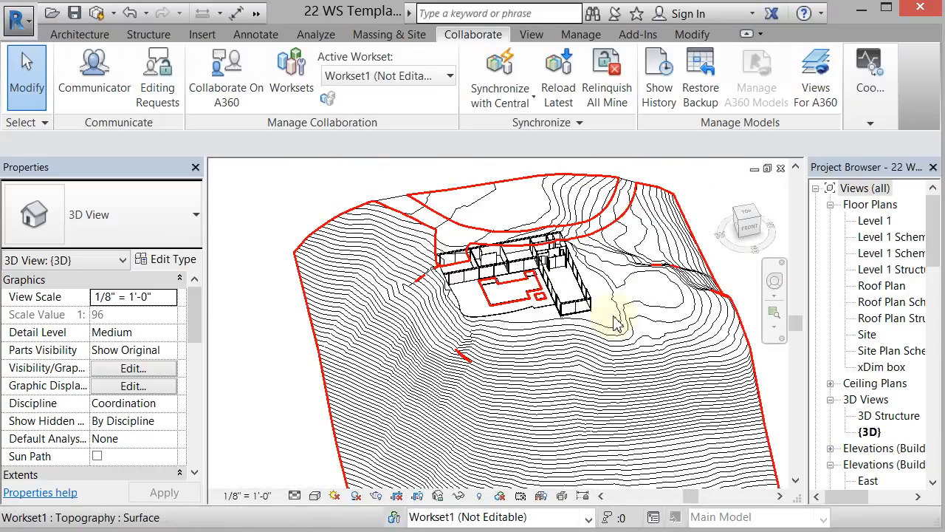